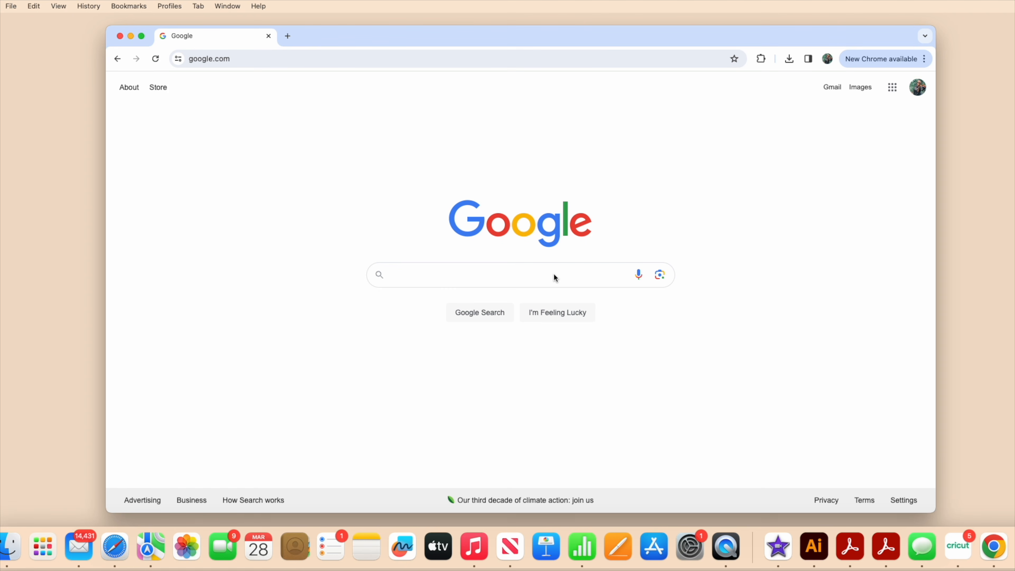
# Search Google for "powerpuff girl png" and switch to the image results.
pyautogui.write('power')
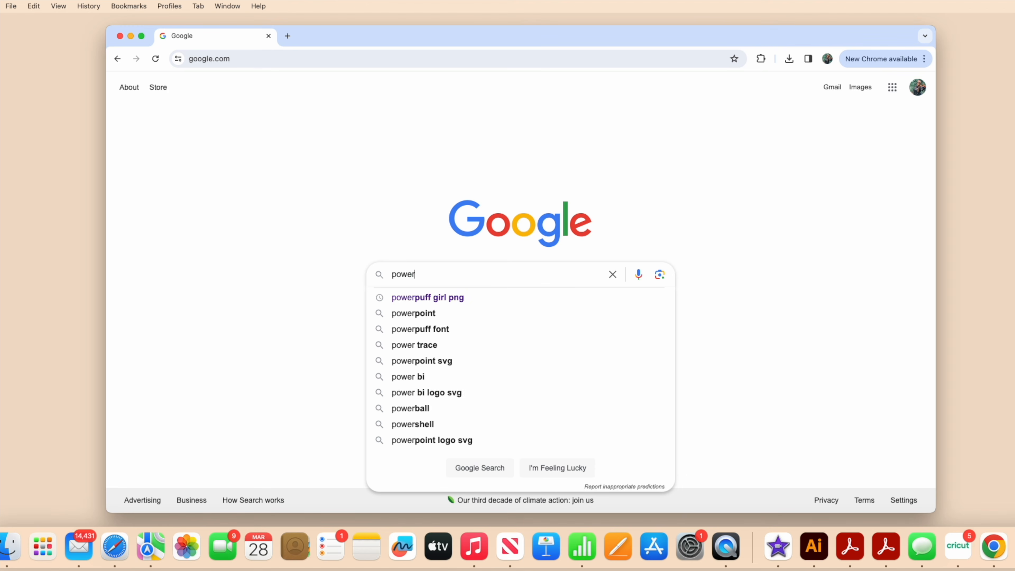
pyautogui.write('puff girl png')
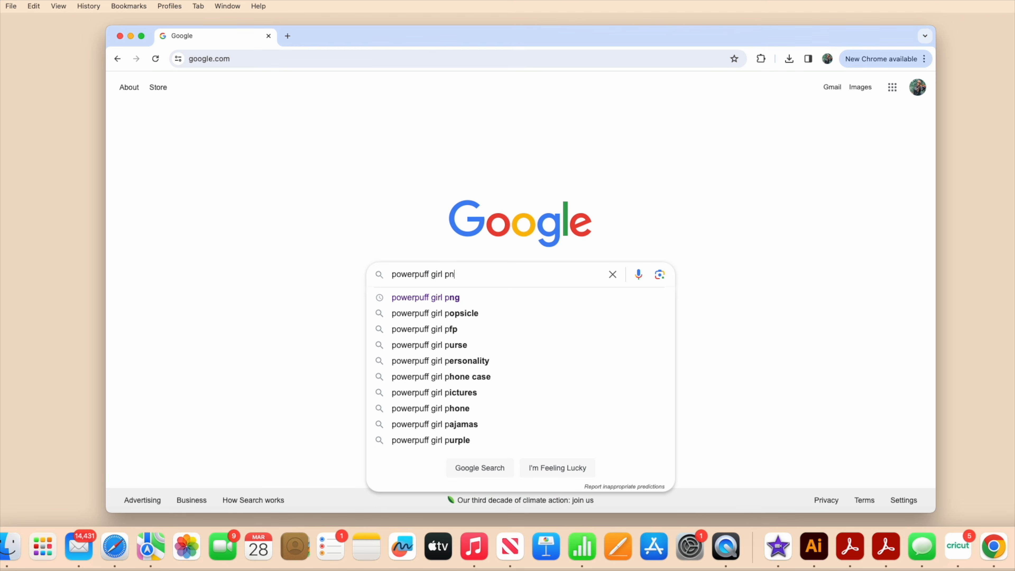
pyautogui.press('Return')
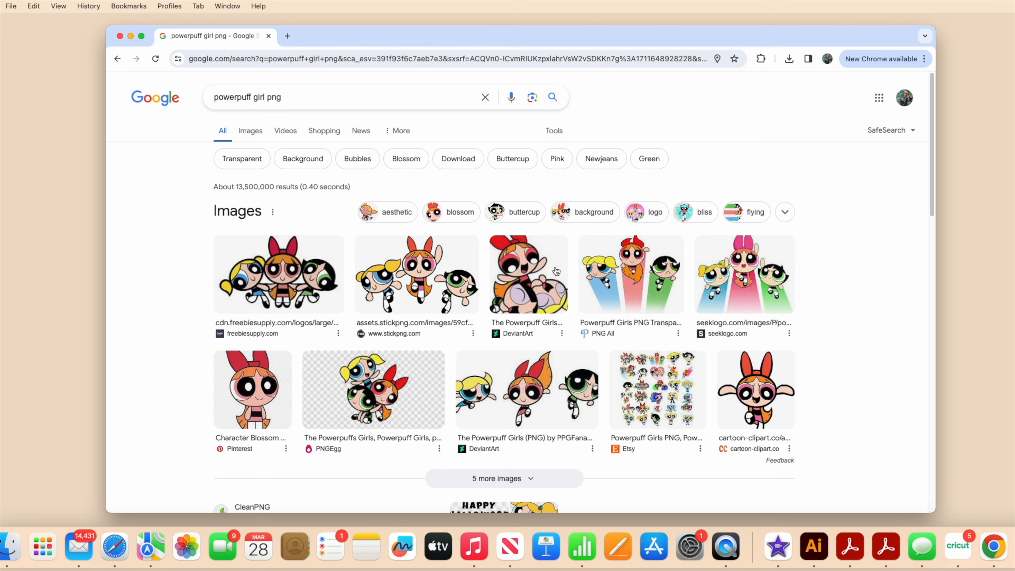
pyautogui.click(252, 137)
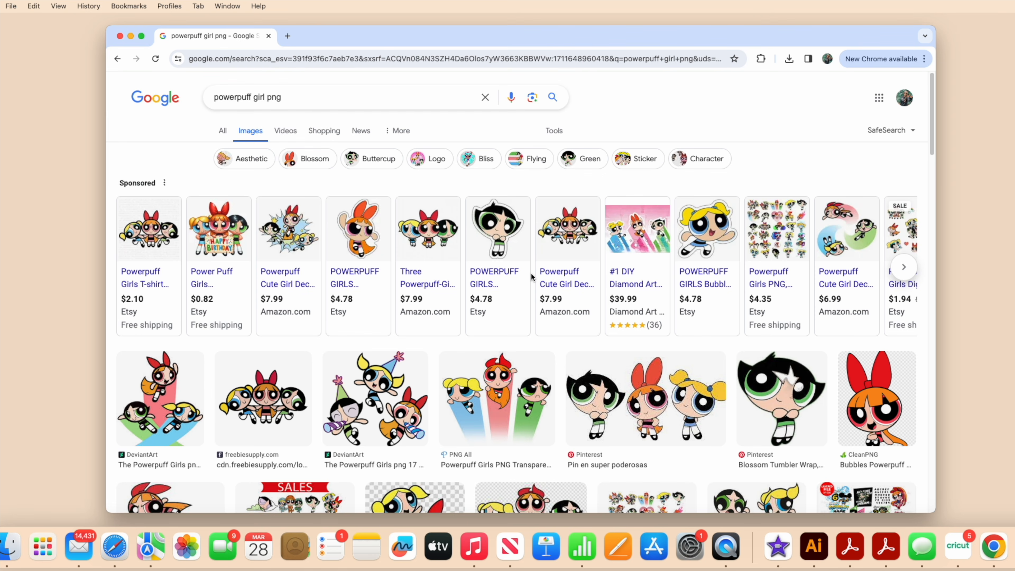
# Browse the Powerpuff Girls image results and preview several single-character PNGs for a suitable picture.
pyautogui.scroll(-5, 531, 277)
pyautogui.scroll(-3, 532, 278)
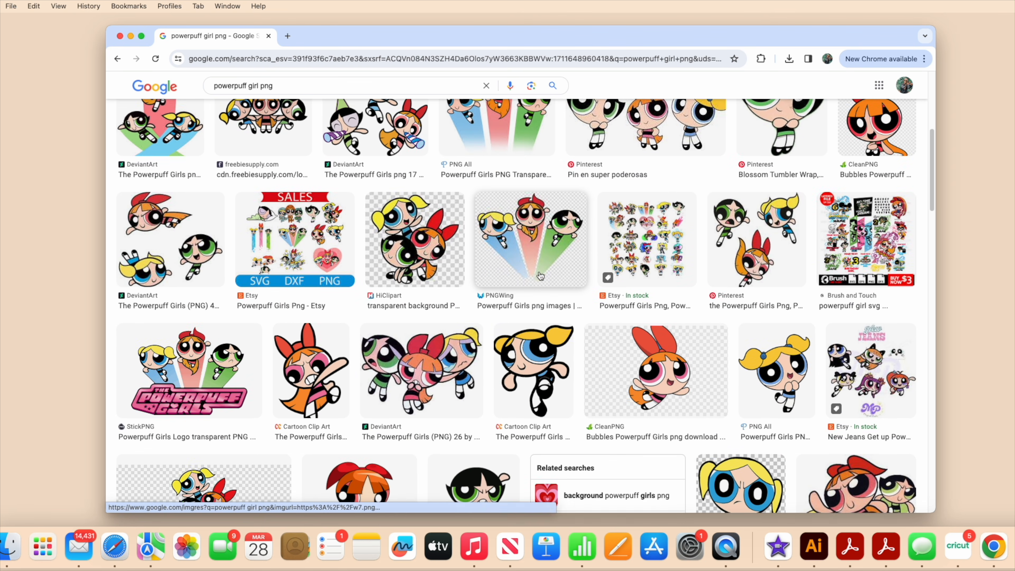
pyautogui.scroll(-1, 536, 274)
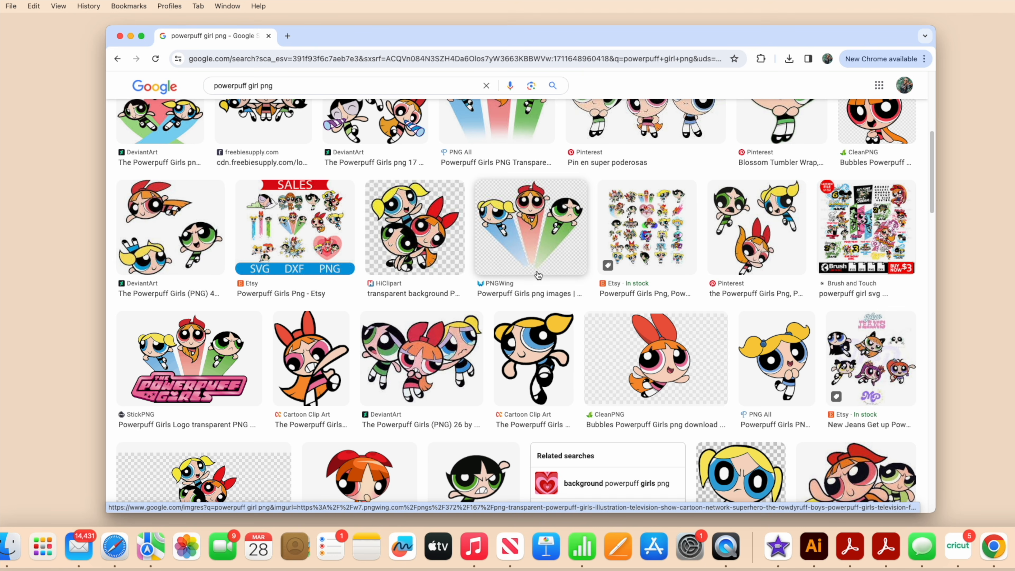
pyautogui.scroll(-4, 538, 275)
pyautogui.click(508, 362)
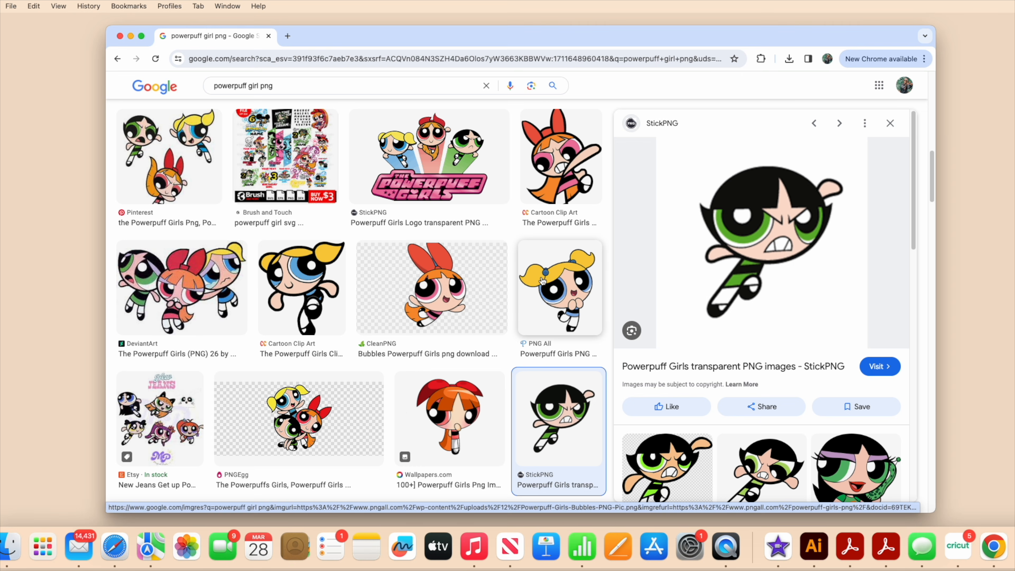
pyautogui.scroll(1, 543, 282)
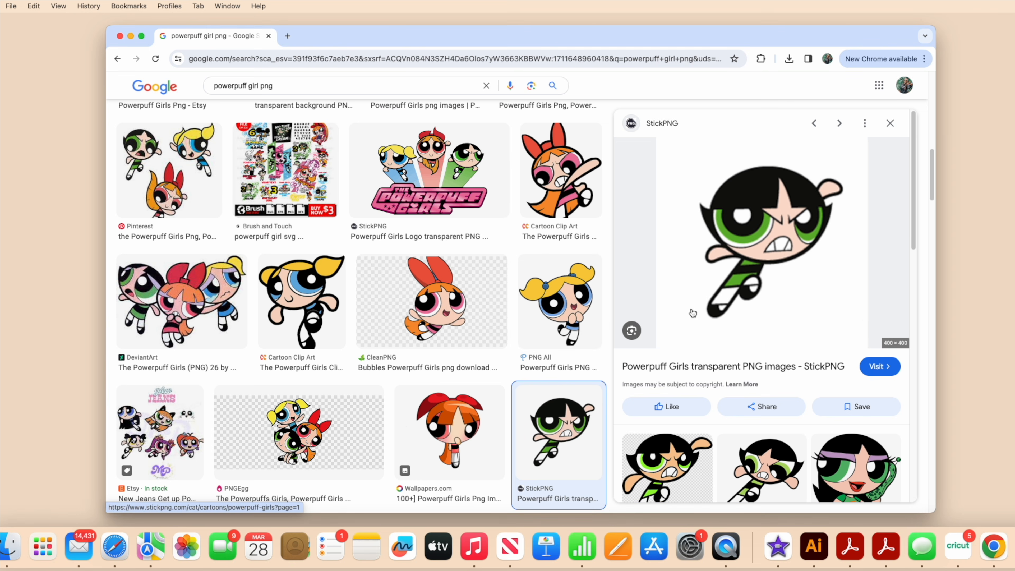
pyautogui.scroll(5, 562, 304)
pyautogui.click(562, 427)
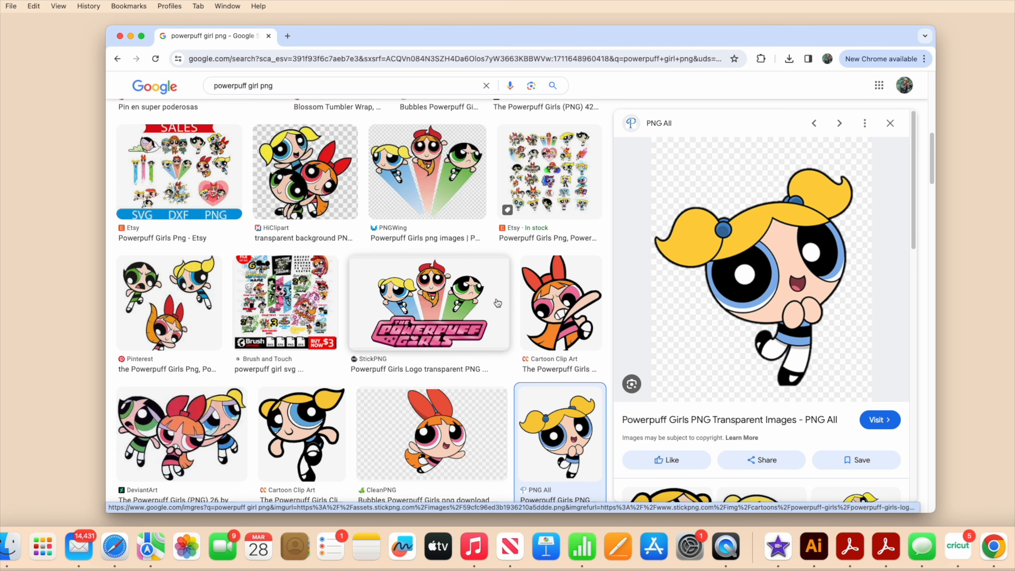
pyautogui.click(571, 313)
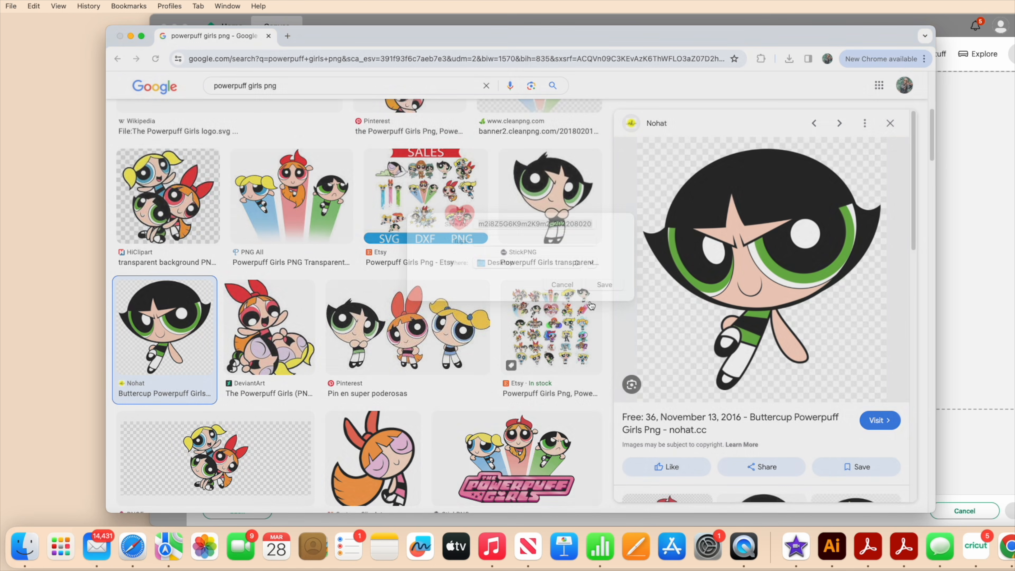
# Save the previewed Buttercup image from Nohat to the Desktop under a new name.
pyautogui.rightClick(813, 325)
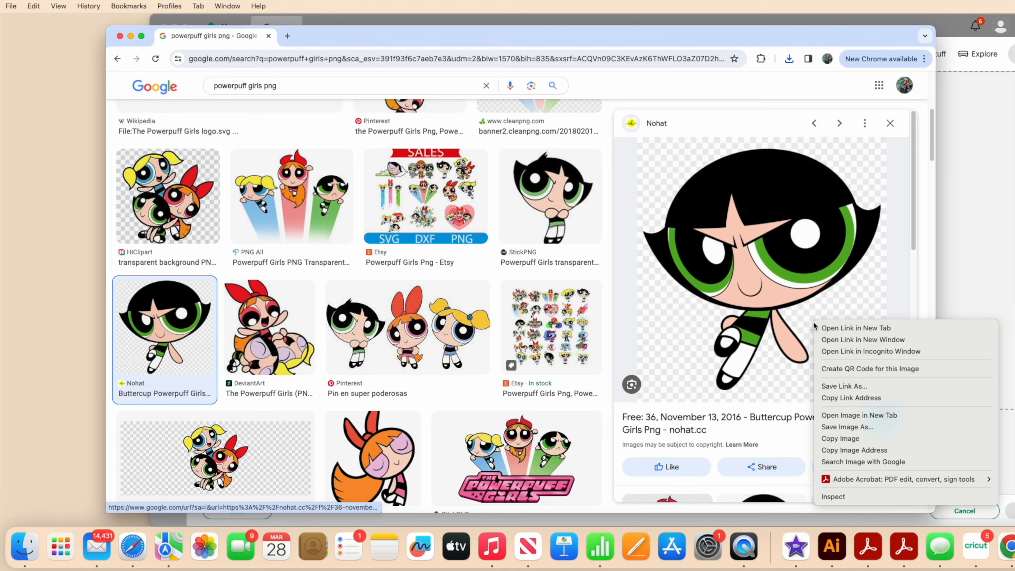
pyautogui.click(846, 428)
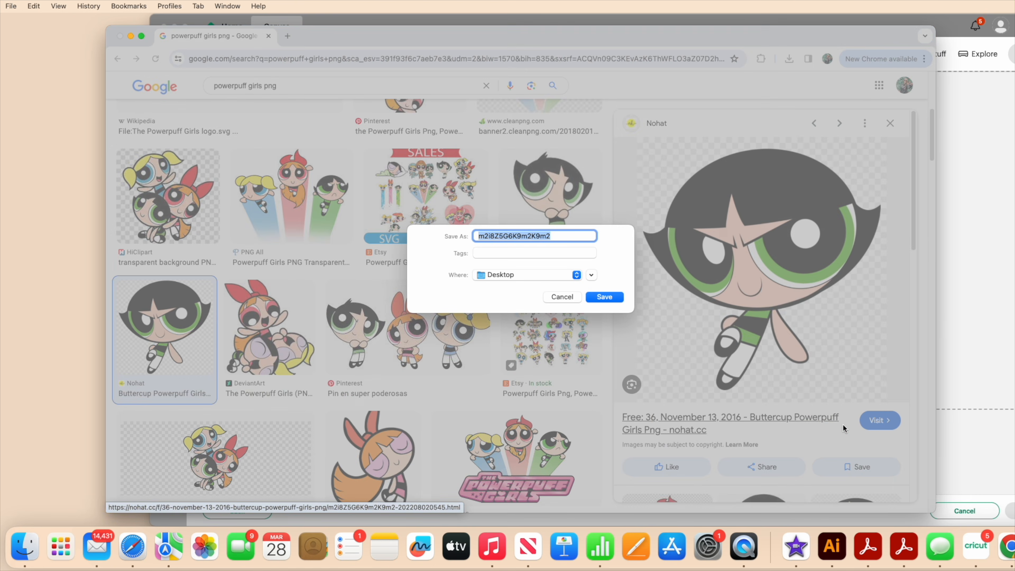
pyautogui.write('bu')
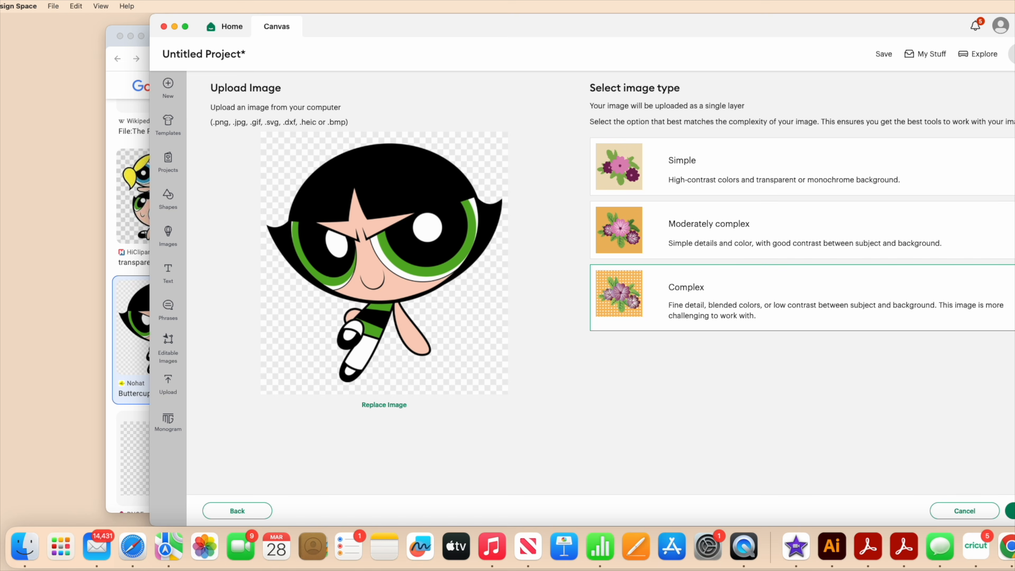
# In Cricut Design Space, continue the Buttercup upload as a Complex image and accept it without removing any background.
pyautogui.click(1012, 511)
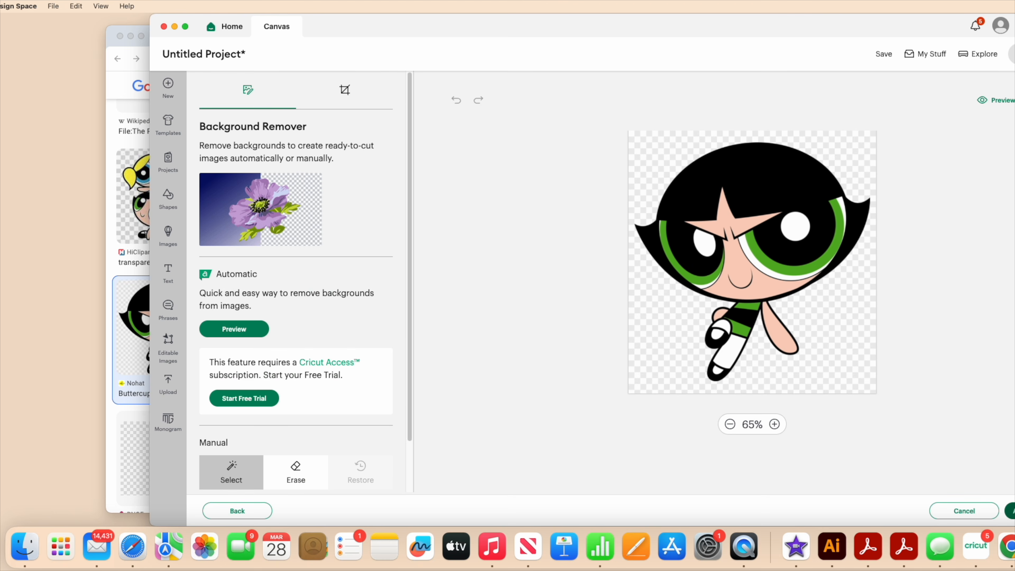
pyautogui.click(1012, 510)
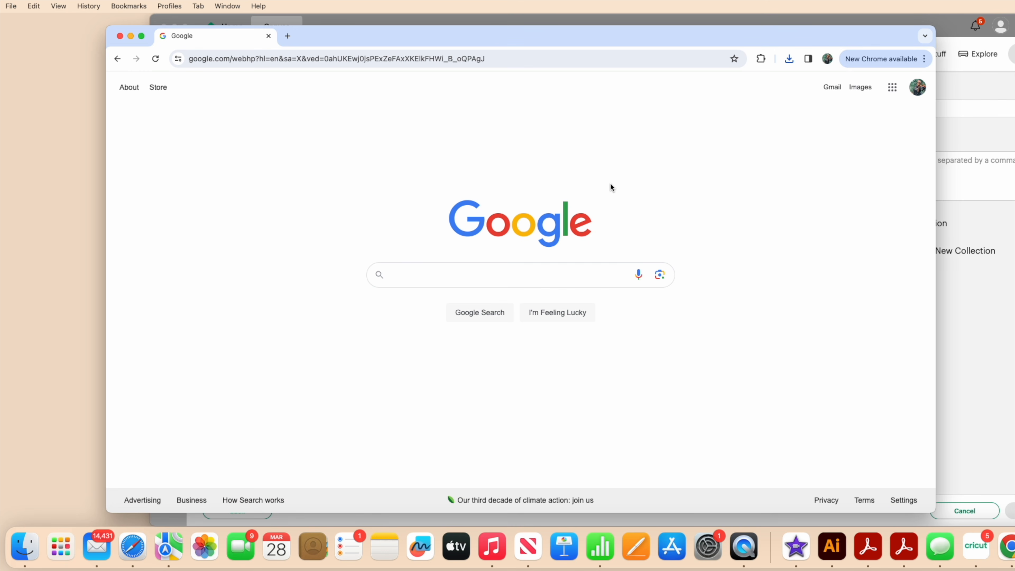
# Search Google for "svg trace" in the browser and open the SvgTrace site's sign-in.
pyautogui.write('svg trace')
pyautogui.press('Return')
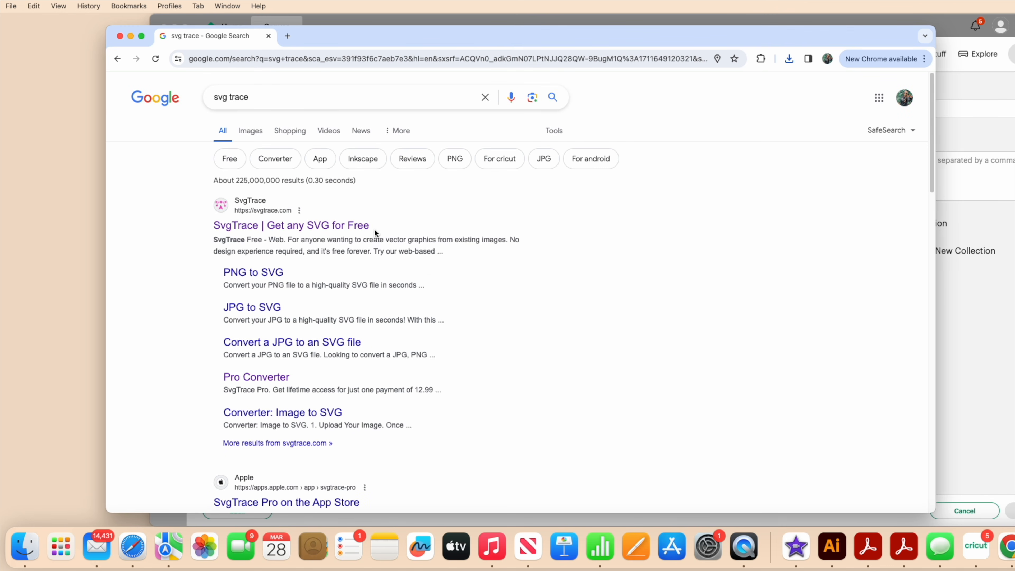
pyautogui.click(355, 228)
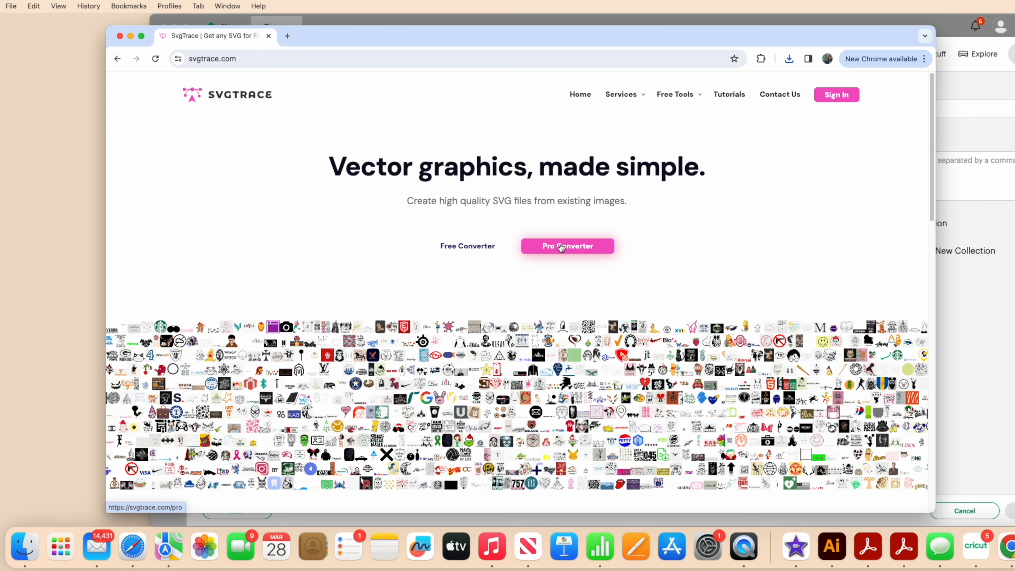
pyautogui.click(837, 95)
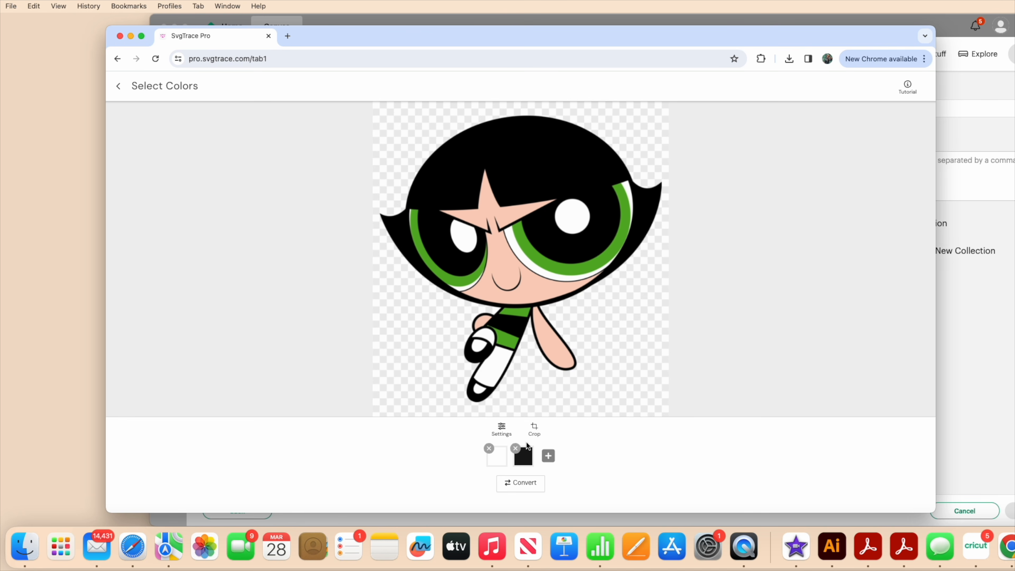
# Convert the Buttercup image using white, black, green and peach sampled from it instead of the preset colors, and continue to the editor.
pyautogui.click(488, 449)
pyautogui.click(503, 451)
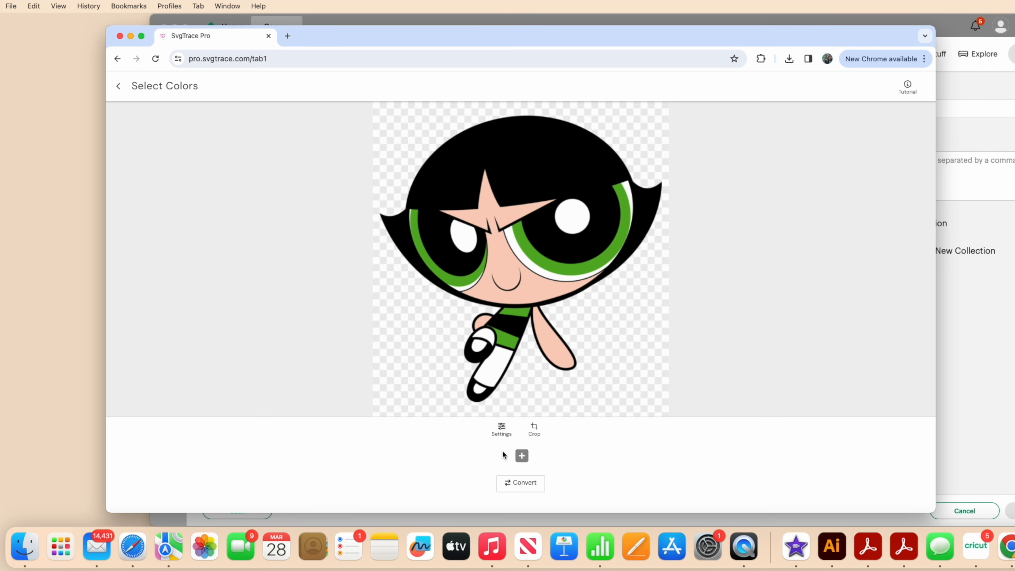
pyautogui.click(497, 370)
pyautogui.click(482, 399)
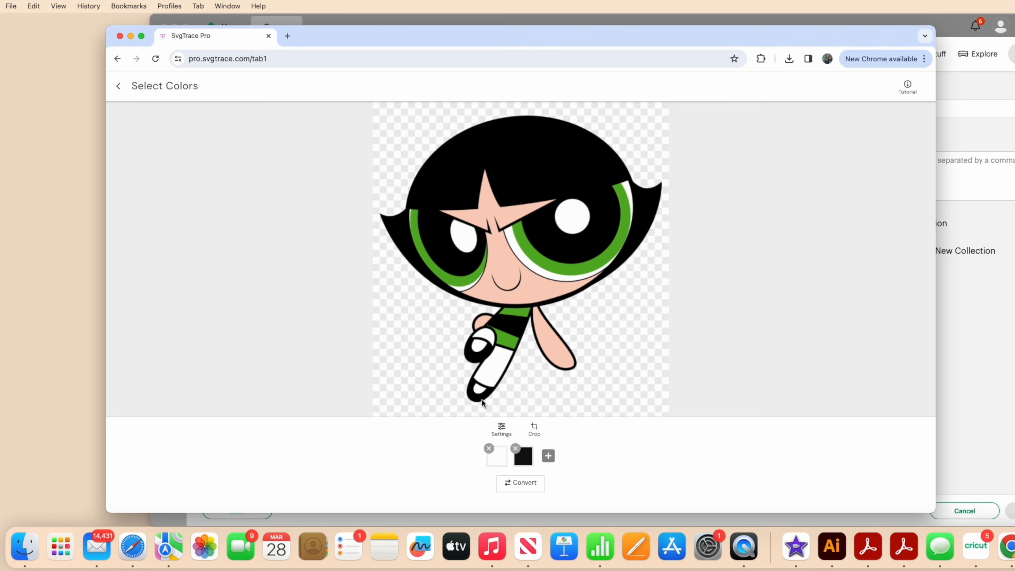
pyautogui.click(508, 345)
pyautogui.click(534, 296)
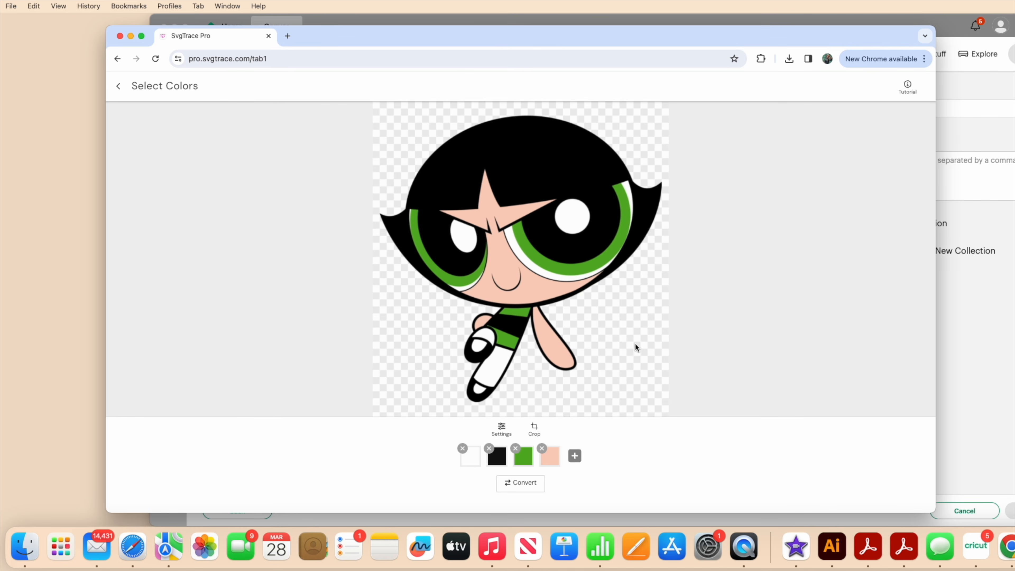
pyautogui.click(532, 487)
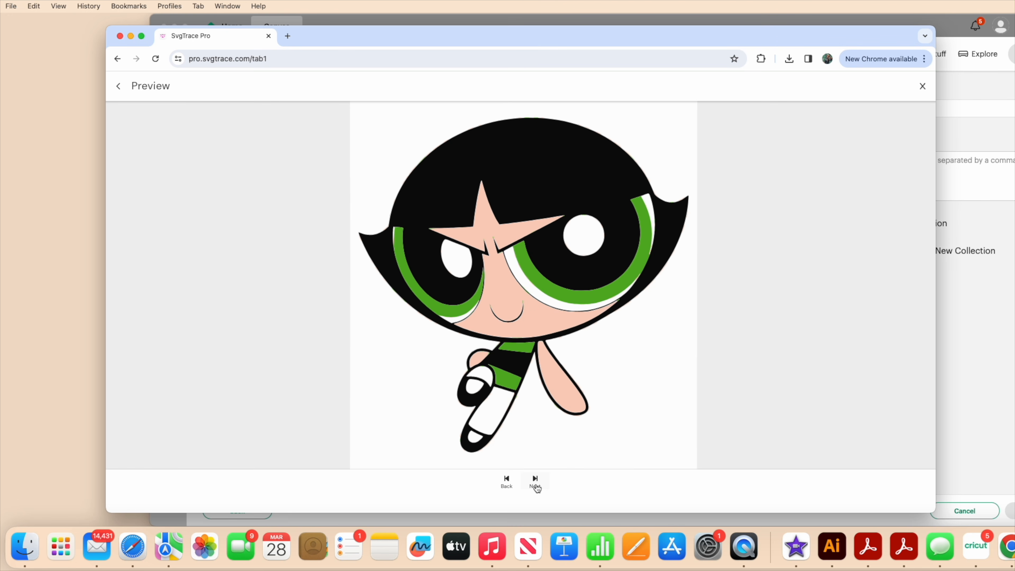
pyautogui.click(536, 482)
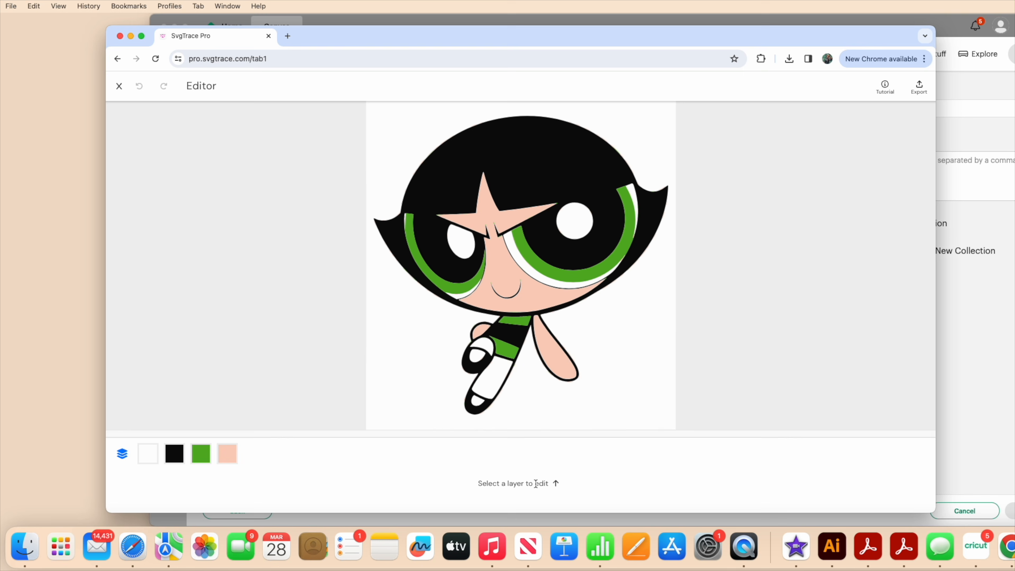
# Fill all the gaps in the black layer with Auto-Fill to make a solid silhouette.
pyautogui.click(148, 452)
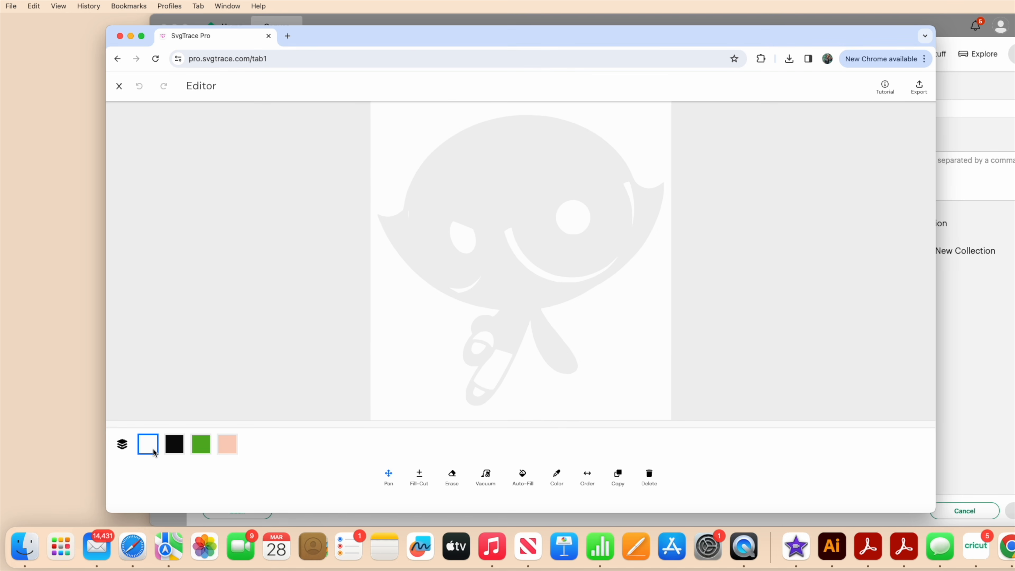
pyautogui.click(176, 450)
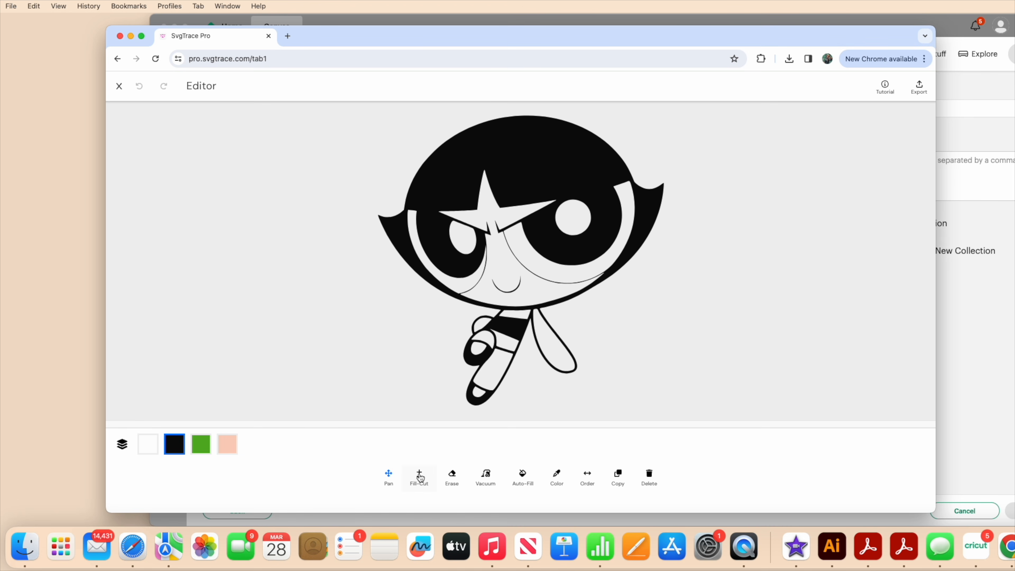
pyautogui.click(527, 484)
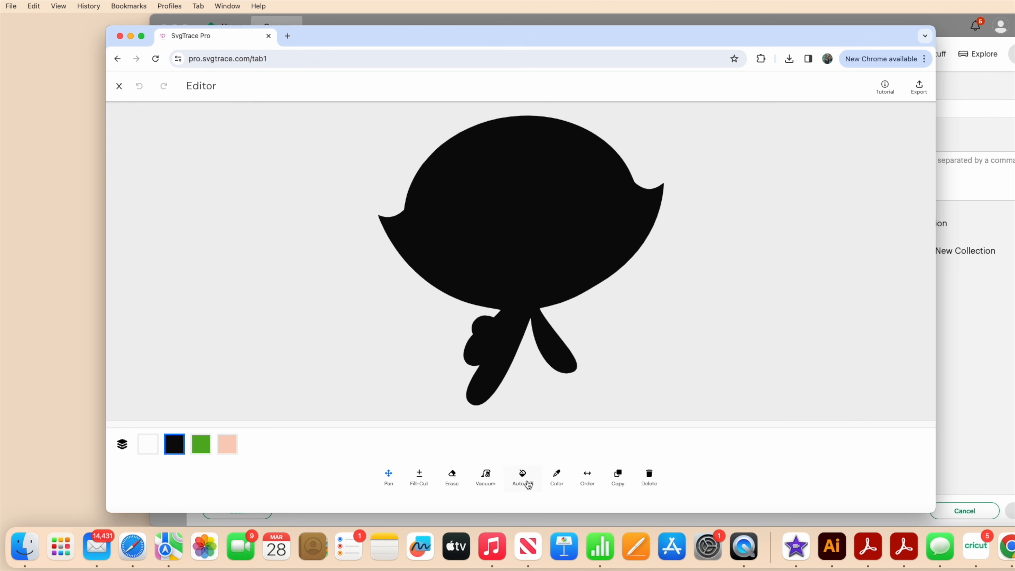
# Erase the white layer's background and surplus areas, keeping only the eye and leg details, and return to the all-layers view.
pyautogui.click(196, 449)
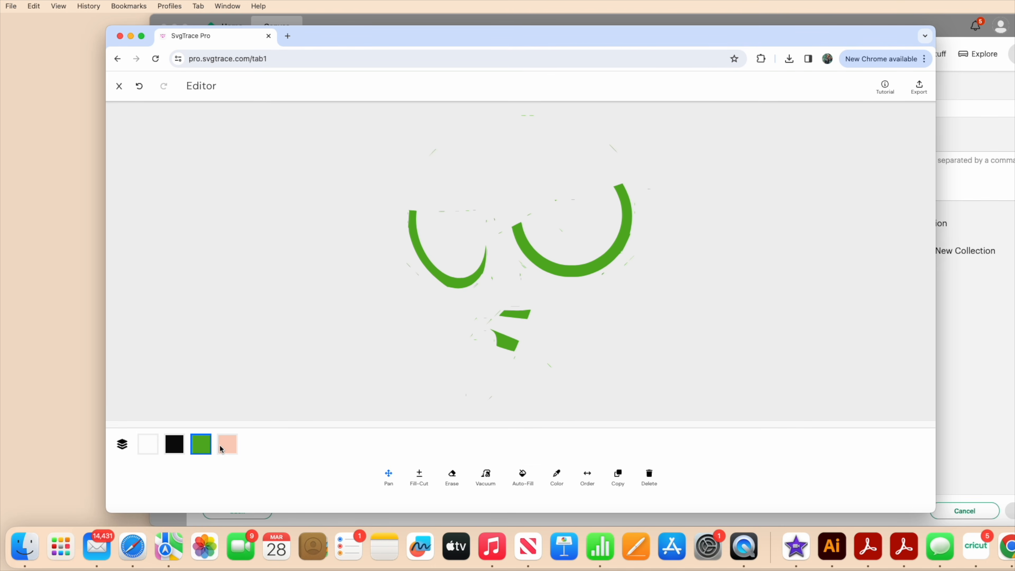
pyautogui.click(227, 445)
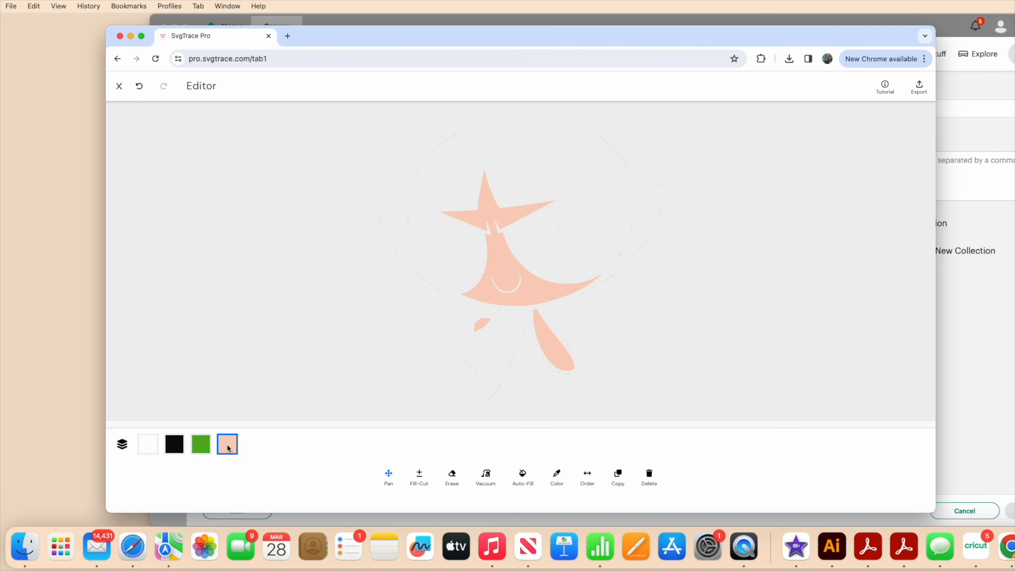
pyautogui.click(148, 451)
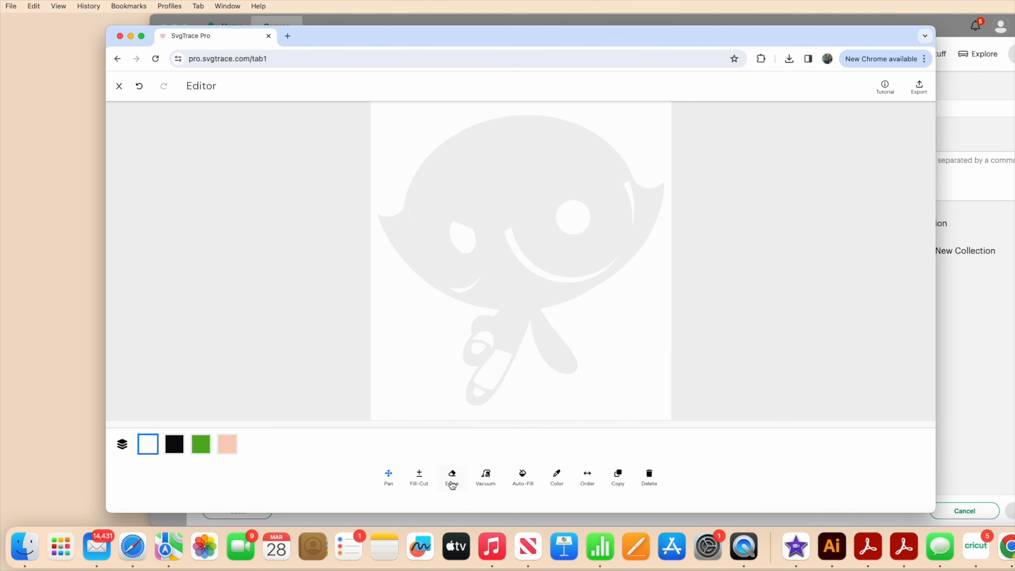
pyautogui.click(459, 485)
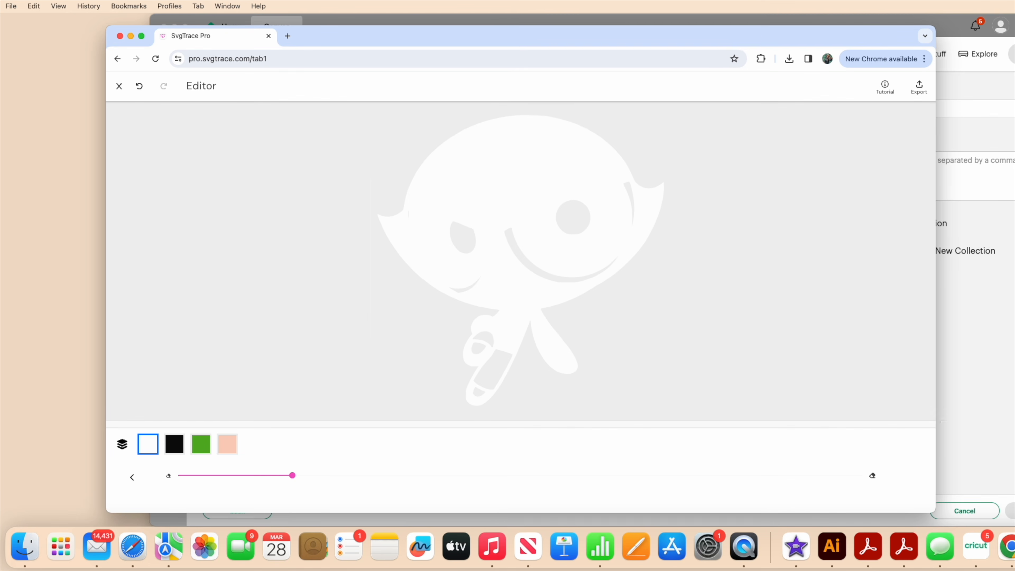
pyautogui.moveTo(474, 410); pyautogui.dragTo(482, 397)
pyautogui.click(516, 334)
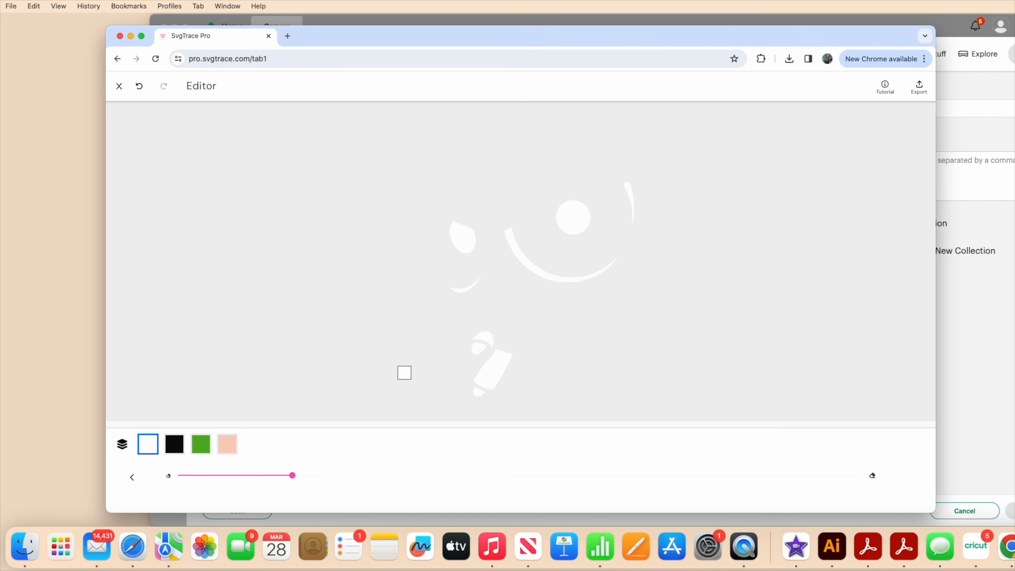
pyautogui.click(123, 451)
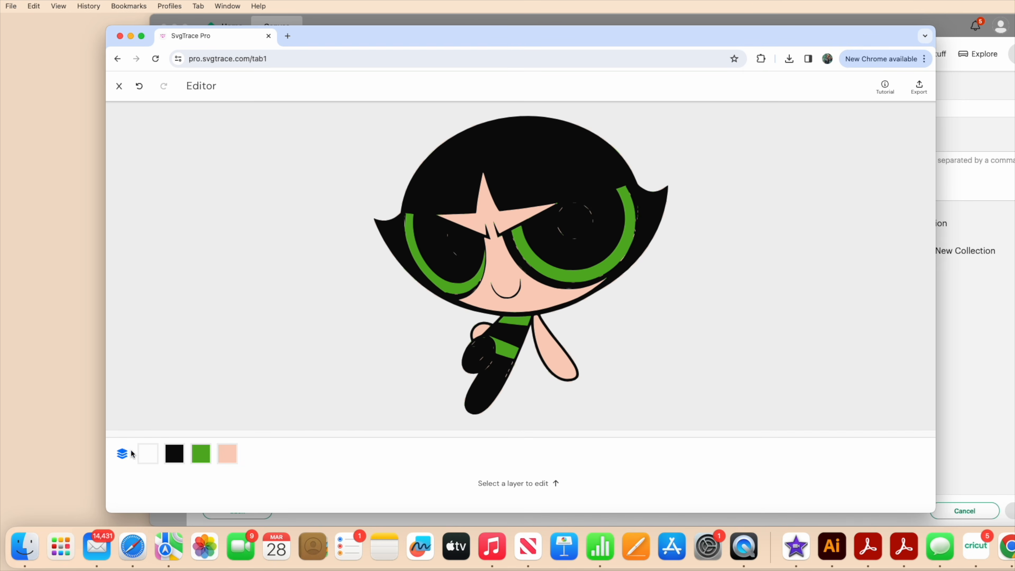
# Clean the stray specks around the eye rings and dress stripes off the green layer with a larger Vacuum.
pyautogui.click(201, 454)
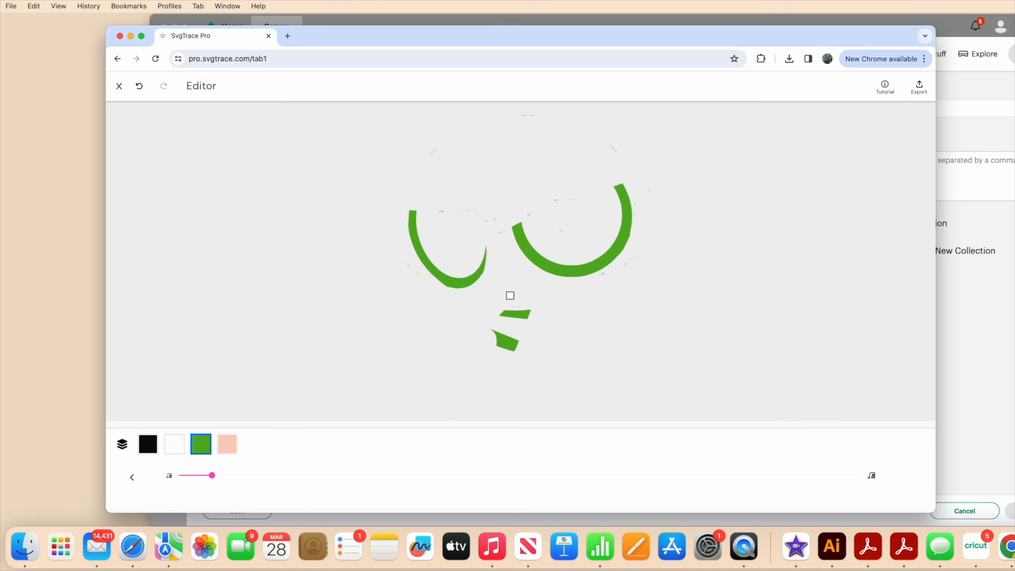
pyautogui.moveTo(628, 298)
pyautogui.mouseDown()
pyautogui.moveTo(646, 260)
pyautogui.moveTo(451, 213)
pyautogui.moveTo(486, 234)
pyautogui.moveTo(563, 190)
pyautogui.moveTo(571, 230)
pyautogui.moveTo(660, 200)
pyautogui.moveTo(620, 195)
pyautogui.moveTo(653, 237)
pyautogui.moveTo(543, 308)
pyautogui.moveTo(401, 344)
pyautogui.mouseUp()
pyautogui.moveTo(213, 476); pyautogui.dragTo(224, 476)
pyautogui.moveTo(224, 475); pyautogui.dragTo(250, 475)
# Clean the stray specks around the face and body off the peach layer with a larger Vacuum.
pyautogui.click(228, 444)
pyautogui.moveTo(249, 475); pyautogui.dragTo(282, 475)
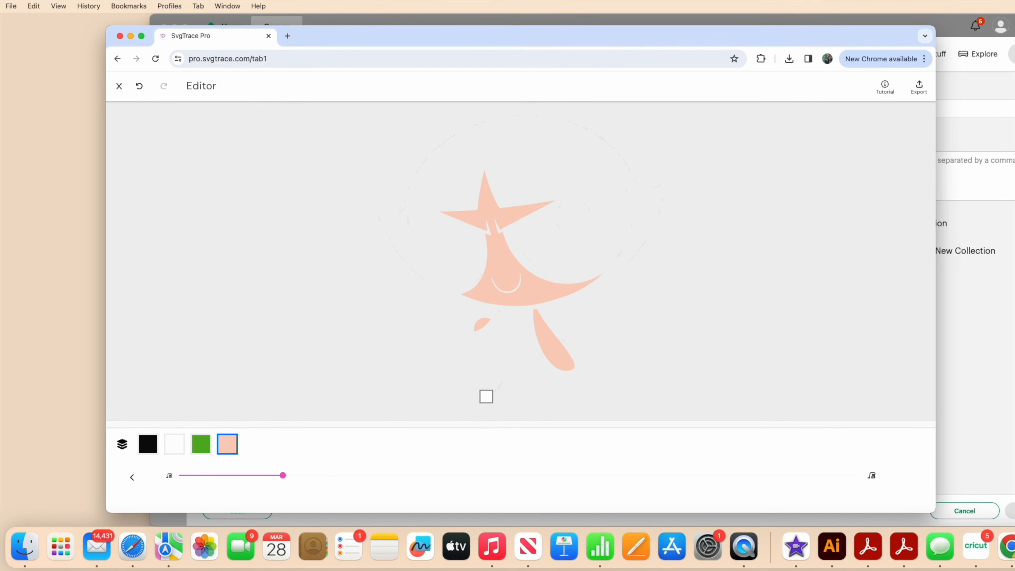
pyautogui.moveTo(283, 475); pyautogui.dragTo(460, 475)
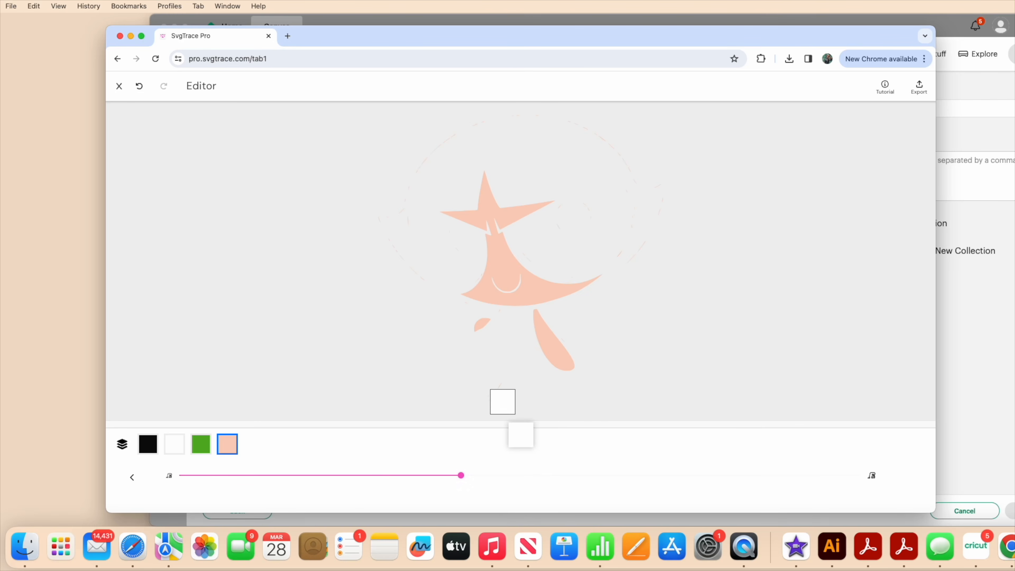
# Check the white, green and peach layers one by one for leftover specks, and return to the all-layers view.
pyautogui.click(174, 445)
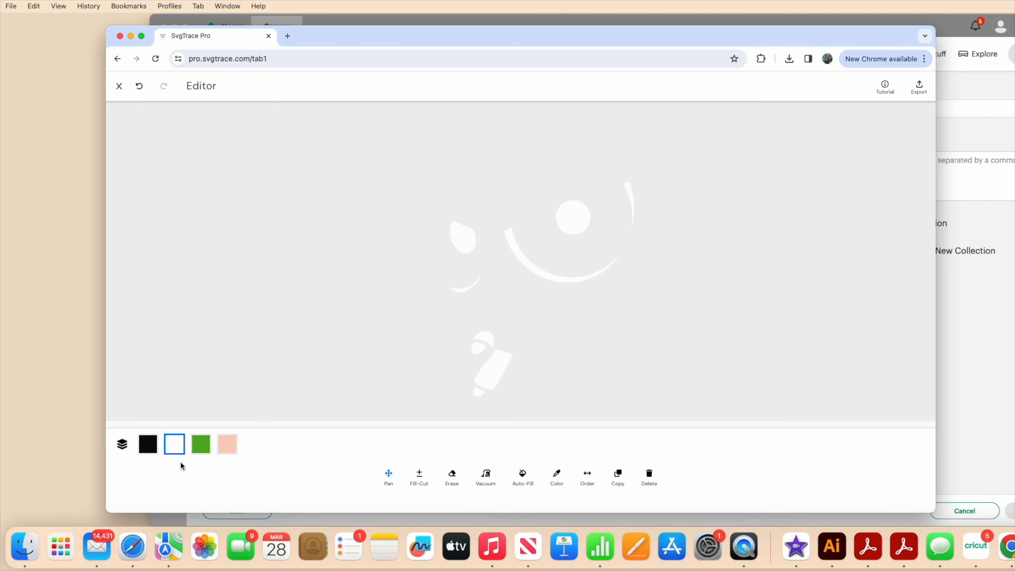
pyautogui.click(200, 452)
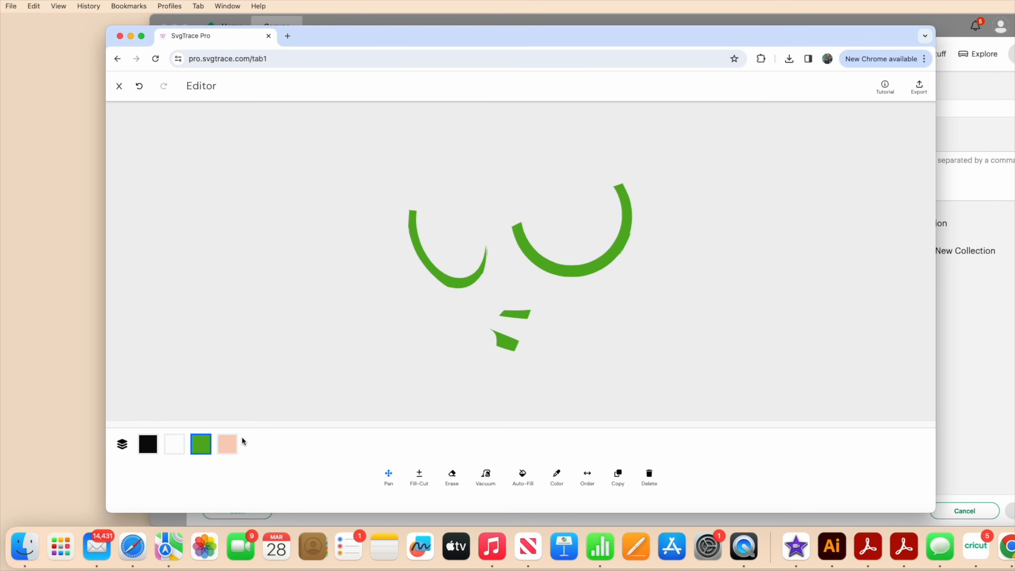
pyautogui.click(225, 444)
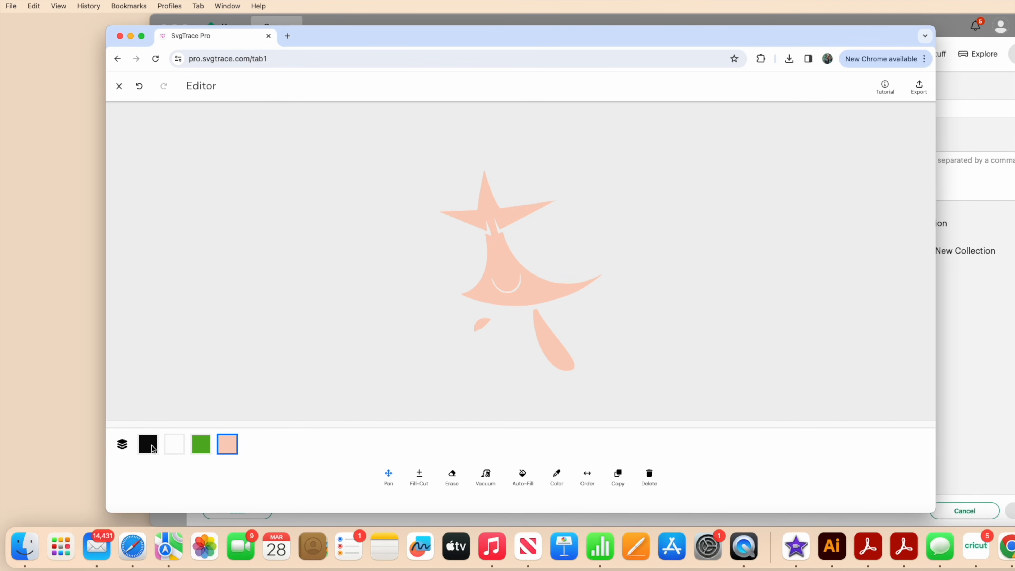
pyautogui.click(123, 445)
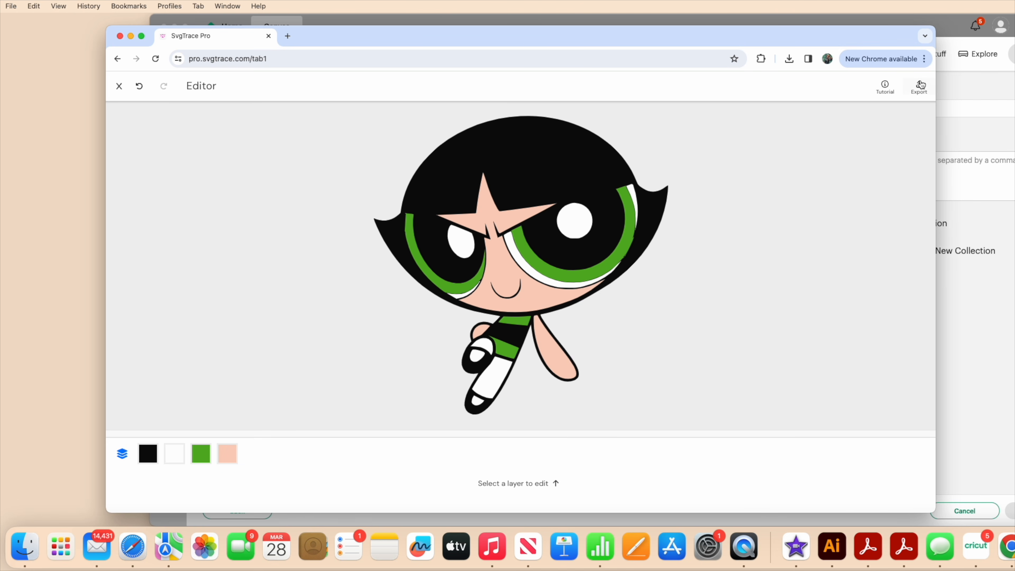
# Open the export settings for the finished image and confirm SVG as the file type.
pyautogui.click(921, 96)
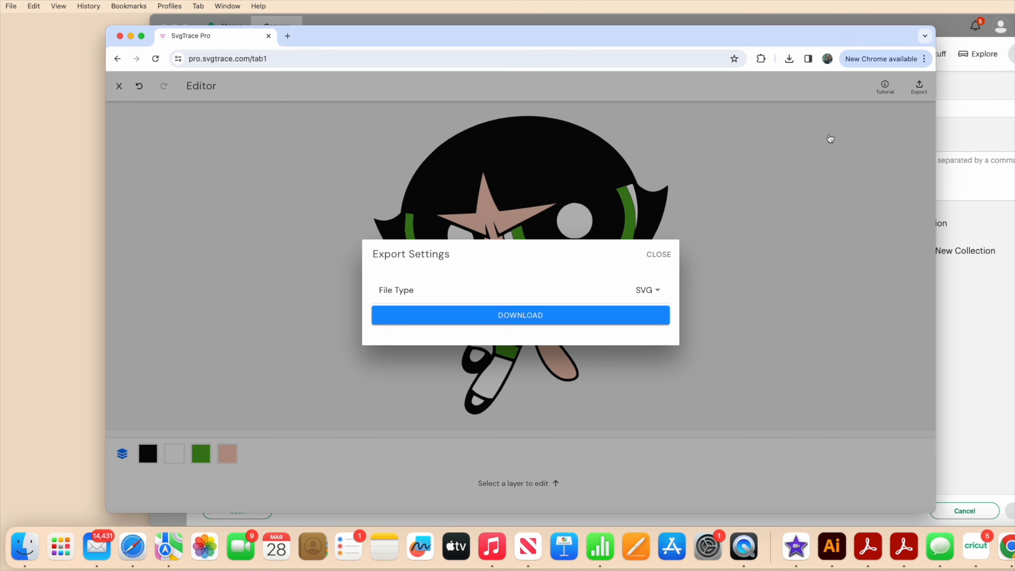
pyautogui.click(663, 299)
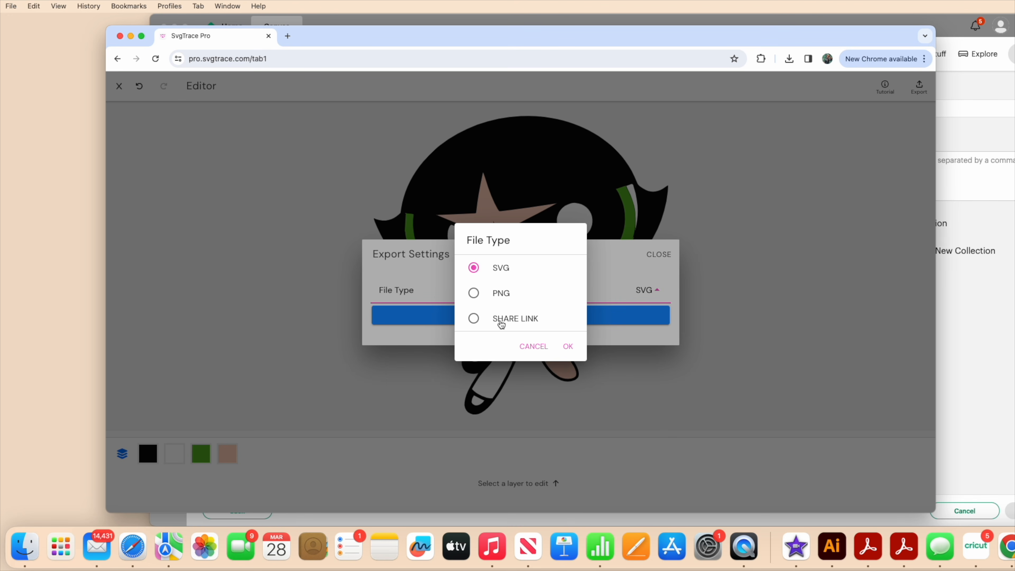
pyautogui.click(568, 346)
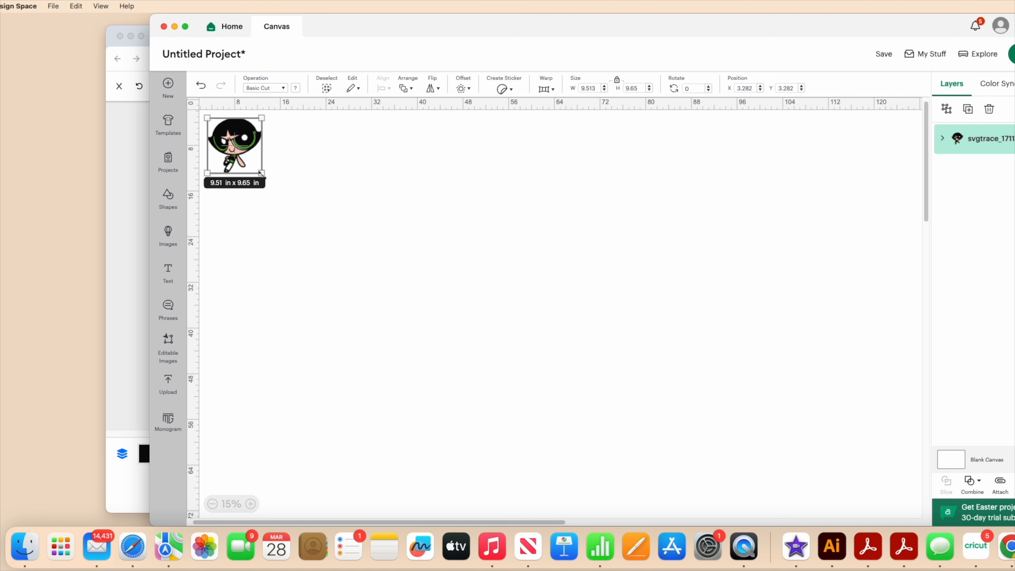
# In Cricut Design Space, scale the uploaded Buttercup image to about 8.1 by 8.2 in and ungroup its color layers.
pyautogui.moveTo(262, 173)
pyautogui.mouseDown()
pyautogui.moveTo(526, 440)
pyautogui.moveTo(693, 555)
pyautogui.moveTo(464, 374)
pyautogui.moveTo(335, 311)
pyautogui.moveTo(395, 308)
pyautogui.moveTo(313, 271)
pyautogui.moveTo(304, 216)
pyautogui.mouseUp()
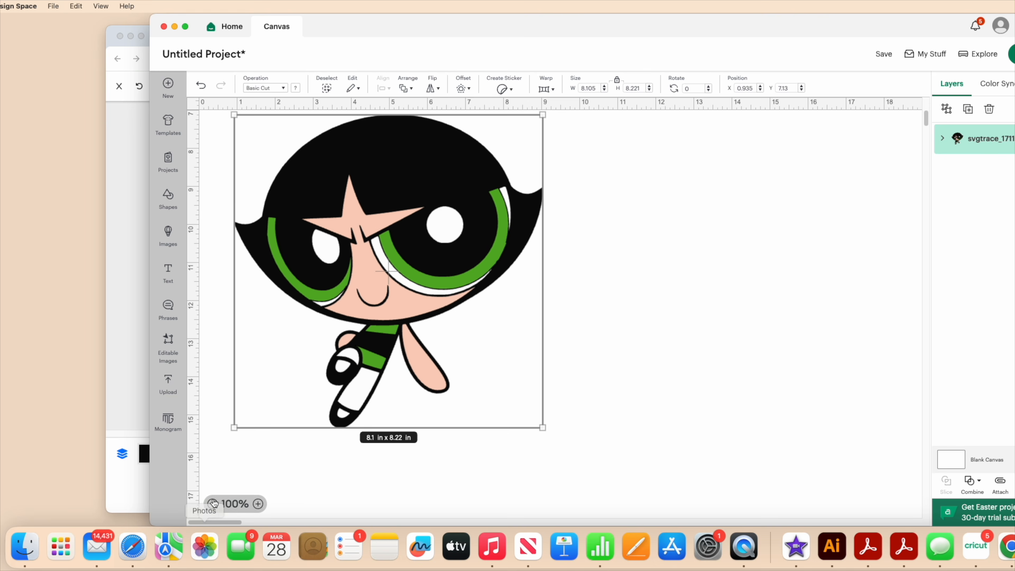
pyautogui.click(215, 503)
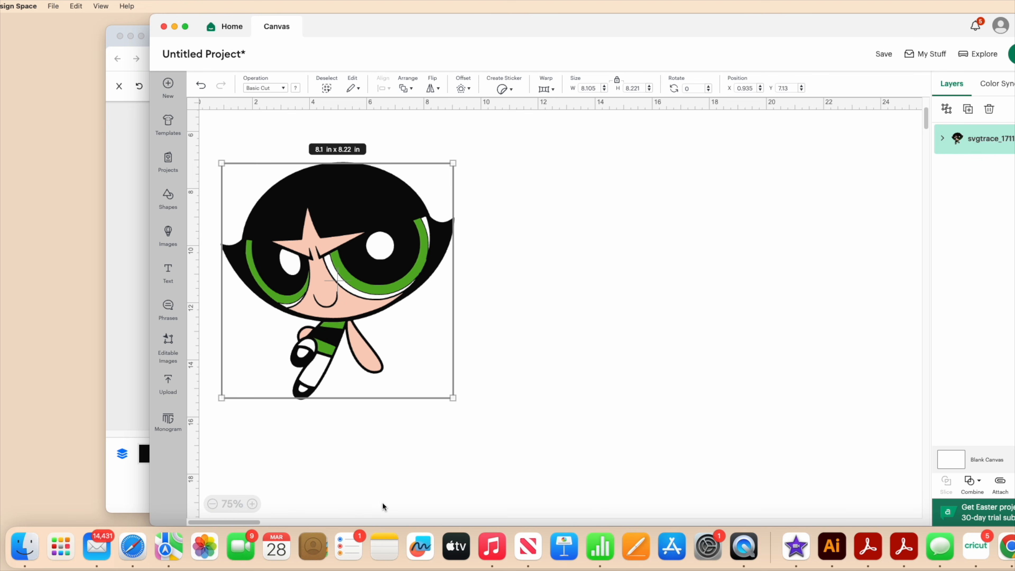
pyautogui.rightClick(336, 320)
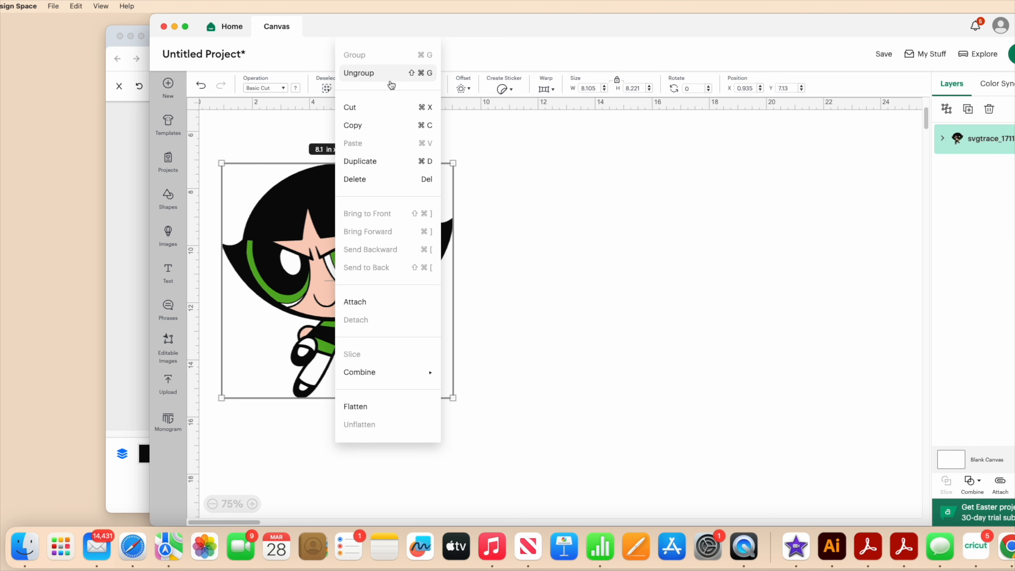
pyautogui.click(391, 73)
pyautogui.click(625, 322)
# Spread the ungrouped black, green, peach and white layers apart on the canvas to show each one separately.
pyautogui.moveTo(390, 213); pyautogui.dragTo(715, 211)
pyautogui.click(501, 302)
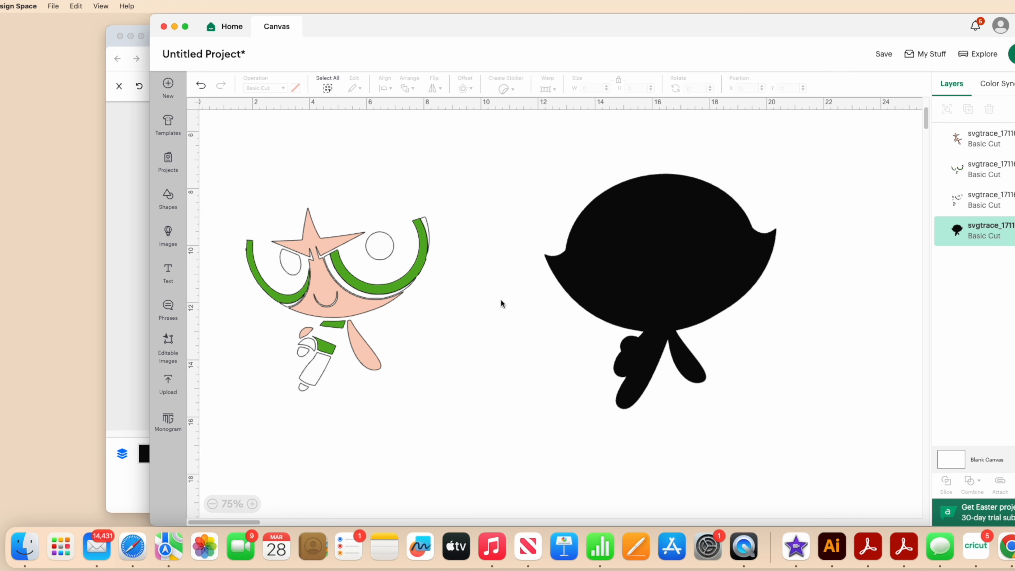
pyautogui.click(411, 281)
pyautogui.moveTo(412, 281); pyautogui.dragTo(554, 413)
pyautogui.click(482, 296)
pyautogui.click(354, 314)
pyautogui.moveTo(354, 314); pyautogui.dragTo(535, 221)
pyautogui.click(487, 308)
pyautogui.moveTo(380, 298); pyautogui.dragTo(356, 265)
pyautogui.click(433, 343)
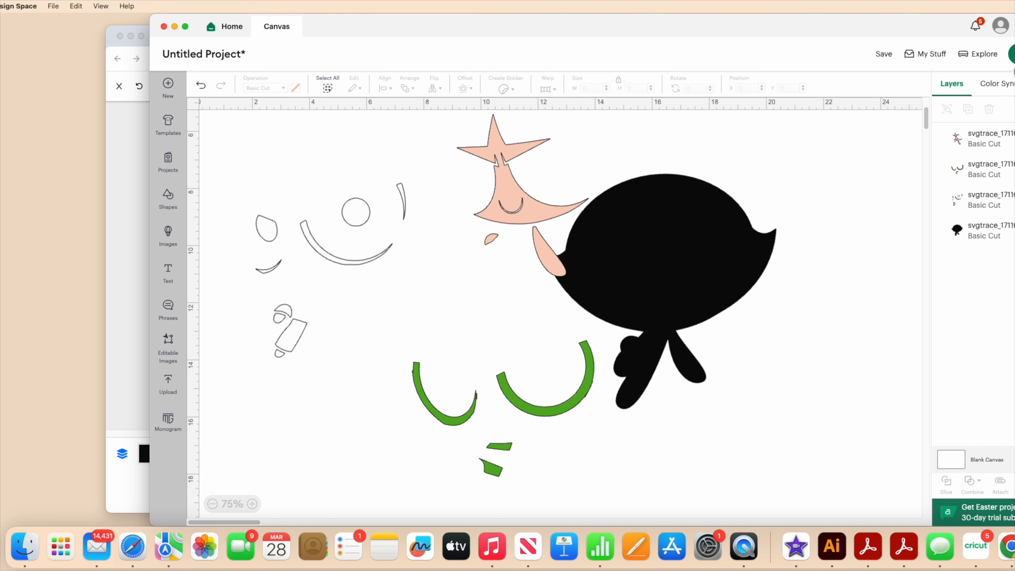
# Send the project to mat preparation, inspect the white, black, peach and green mats, and return to the canvas.
pyautogui.click(1011, 58)
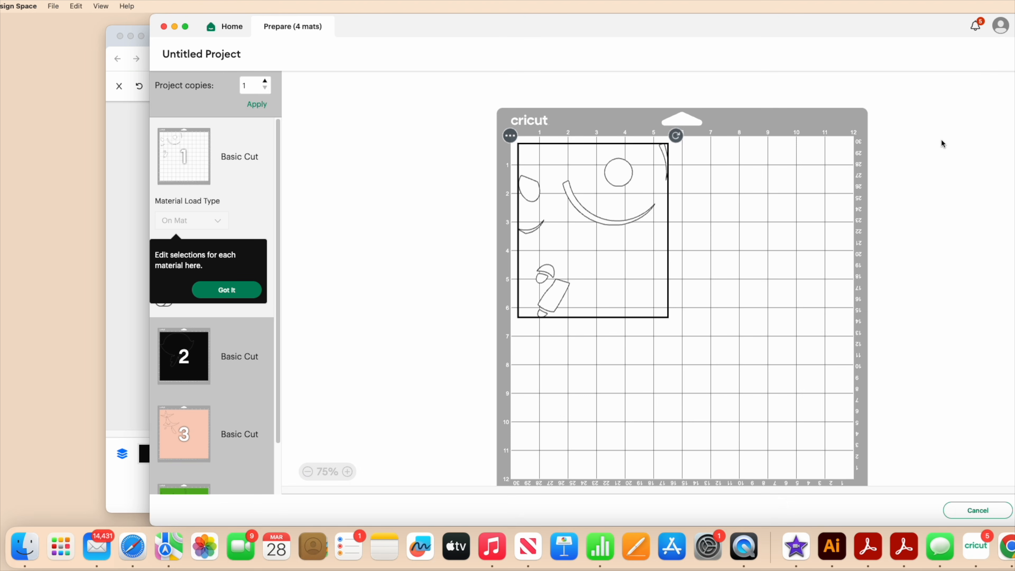
pyautogui.click(219, 373)
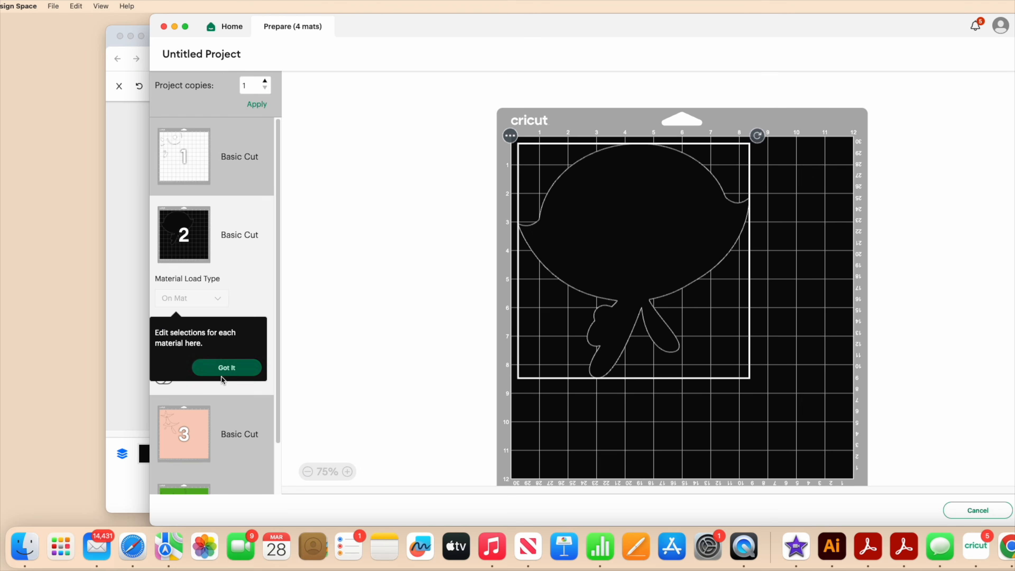
pyautogui.click(207, 427)
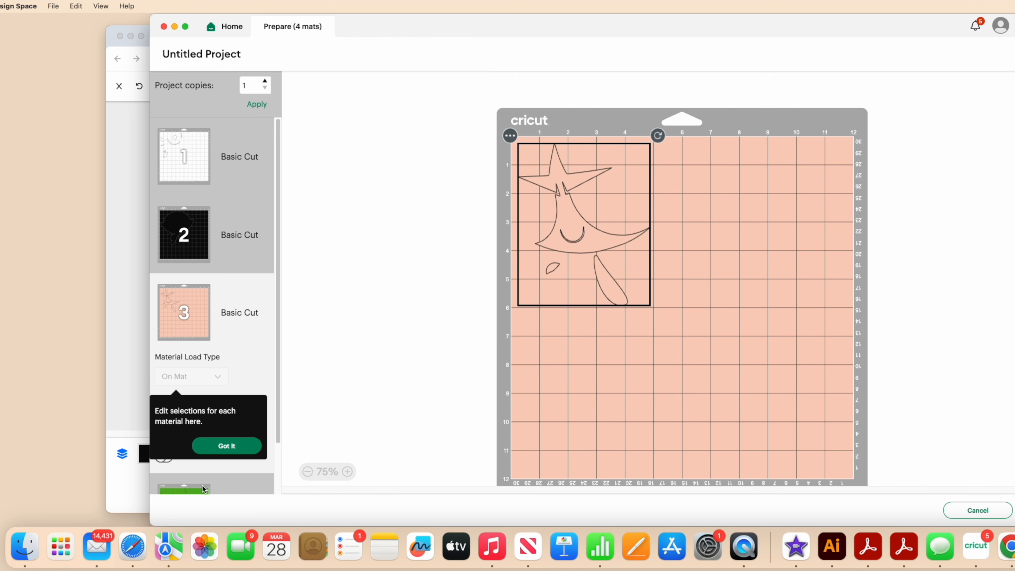
pyautogui.click(202, 485)
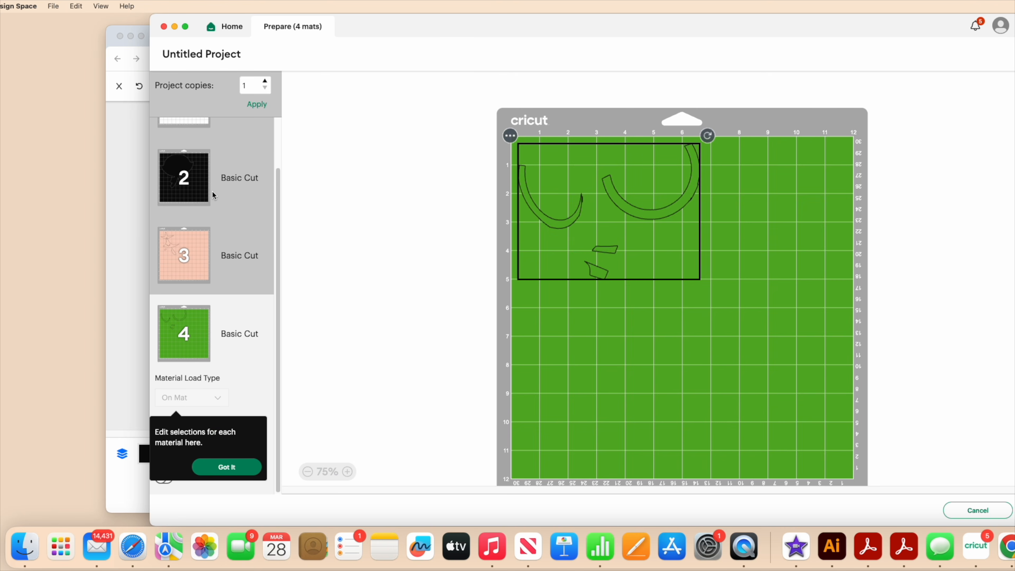
pyautogui.scroll(2, 202, 193)
pyautogui.click(205, 170)
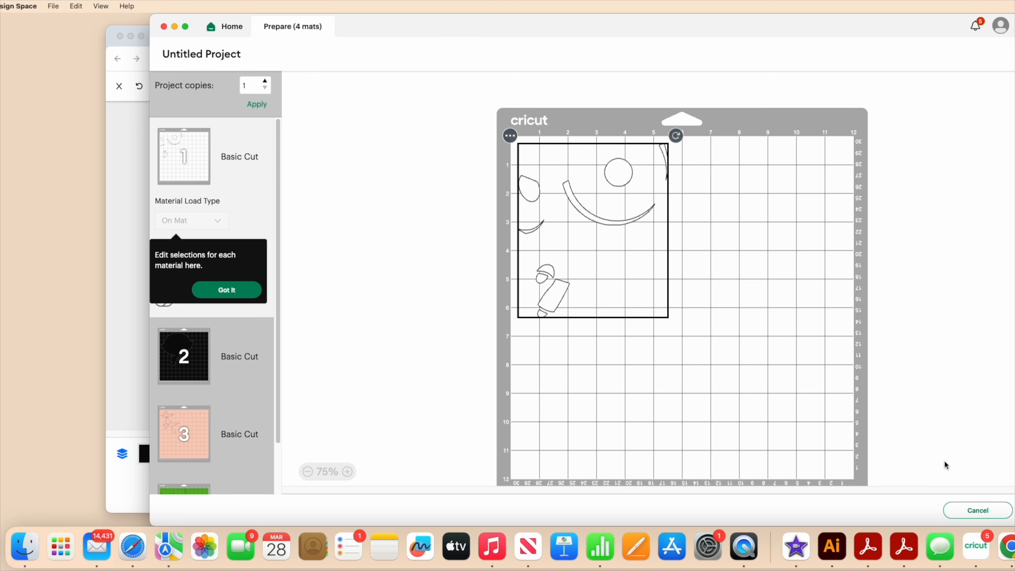
pyautogui.click(966, 516)
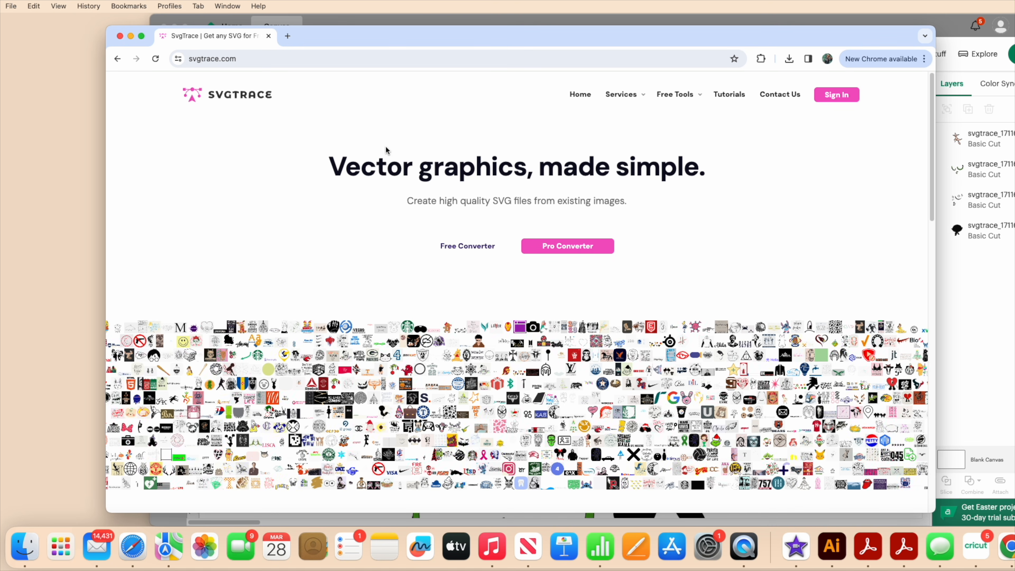